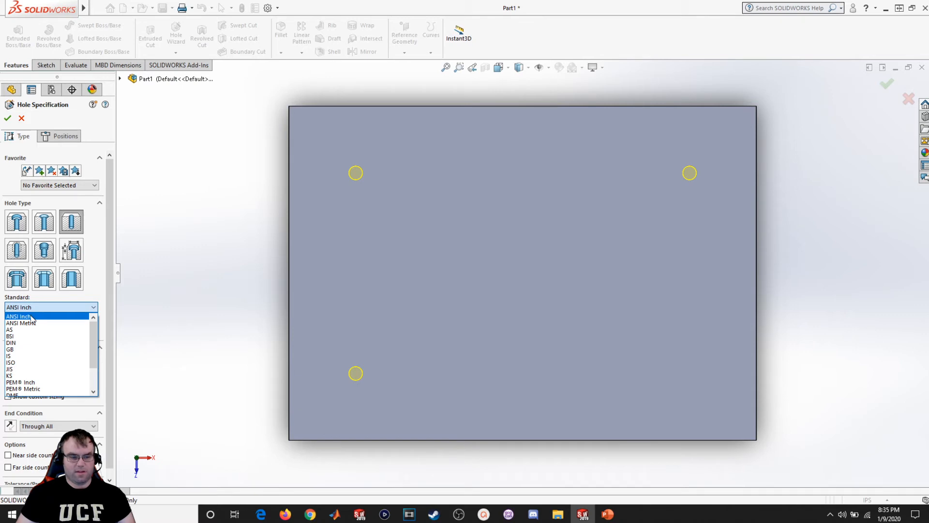
# Step: Set the drilled holes' standard to ANSI Inch and their type to All Drill sizes
pyautogui.click(31, 317)
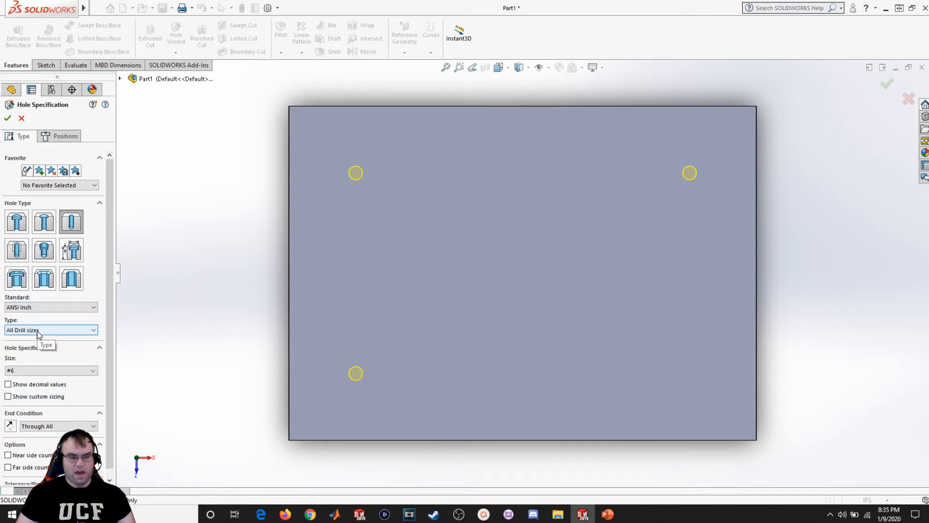
pyautogui.click(38, 334)
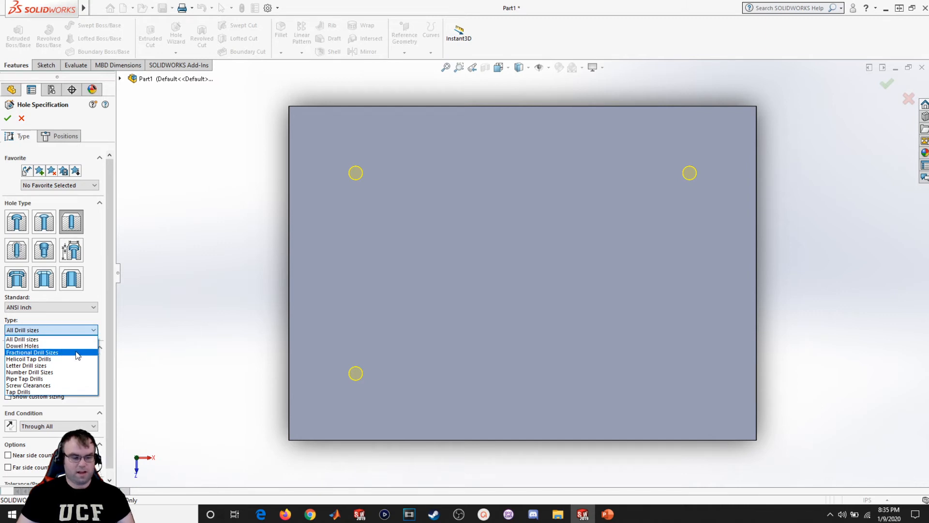
pyautogui.click(67, 339)
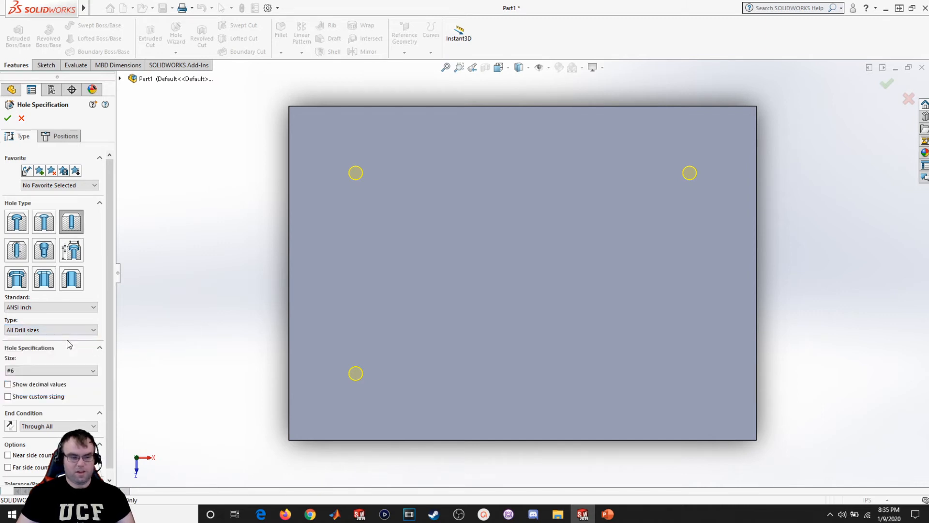
# Step: Set the drill size of the three holes to 1/4
pyautogui.click(75, 372)
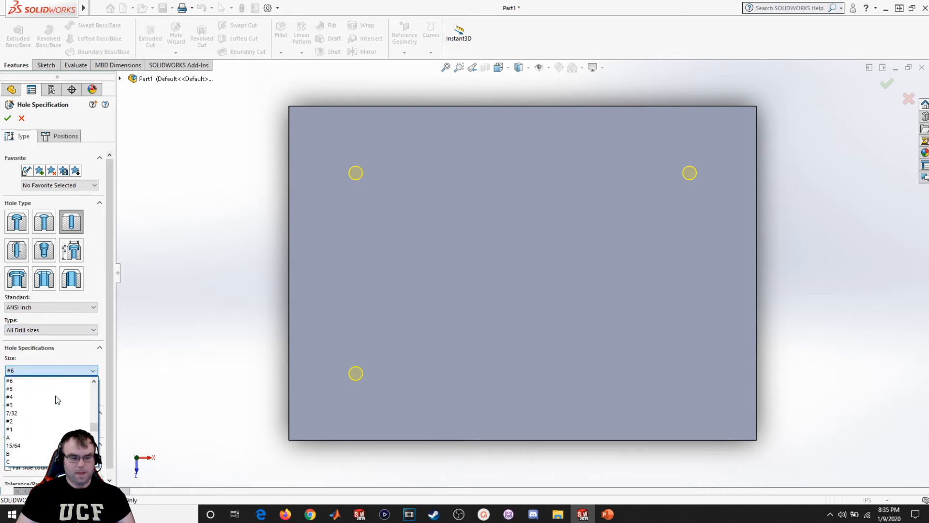
pyautogui.scroll(6, 55, 397)
pyautogui.scroll(20, 56, 403)
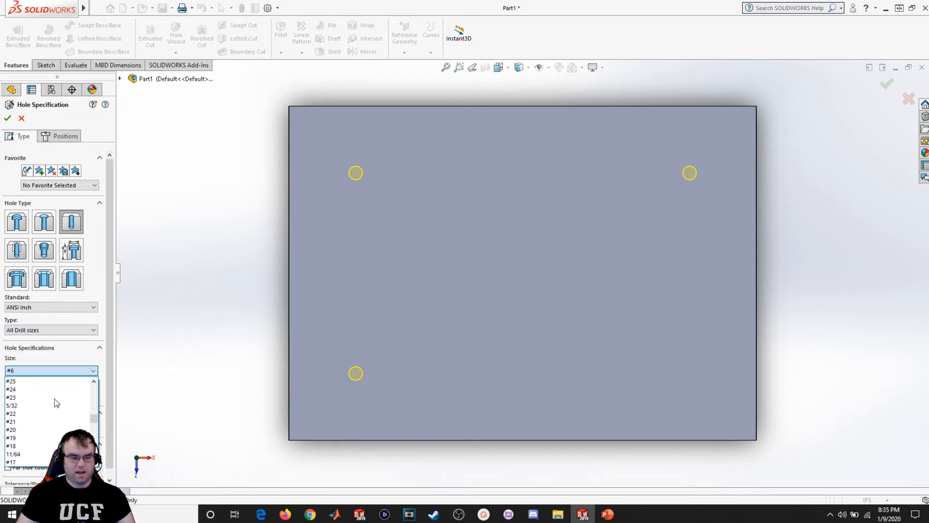
pyautogui.scroll(-20, 56, 403)
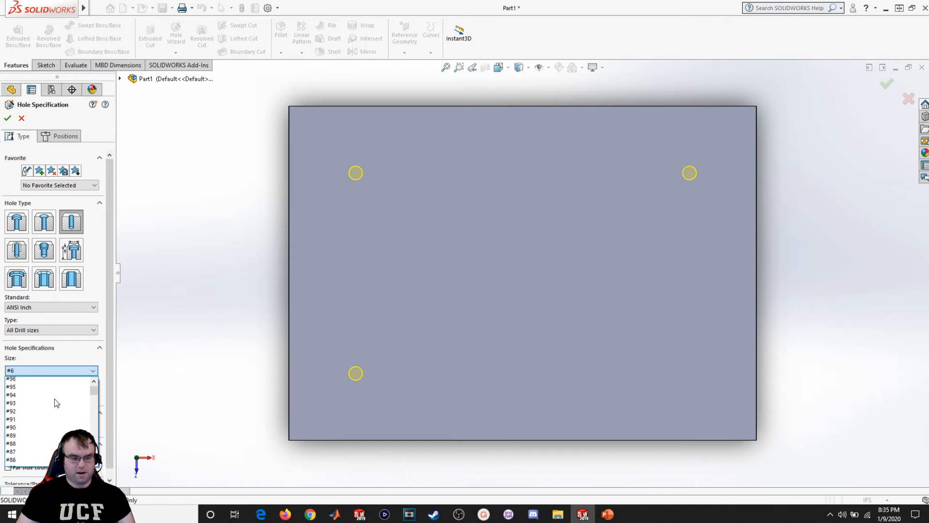
pyautogui.scroll(-3, 56, 403)
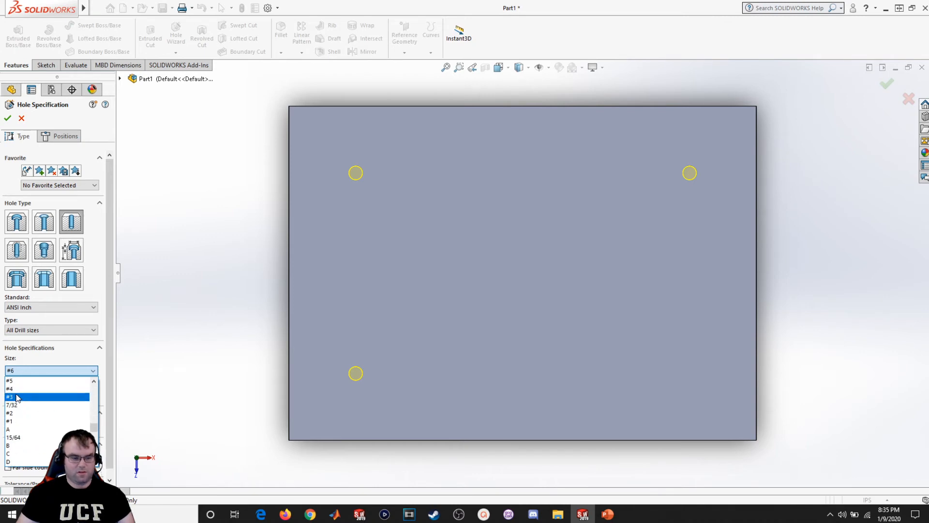
pyautogui.scroll(-5, 28, 426)
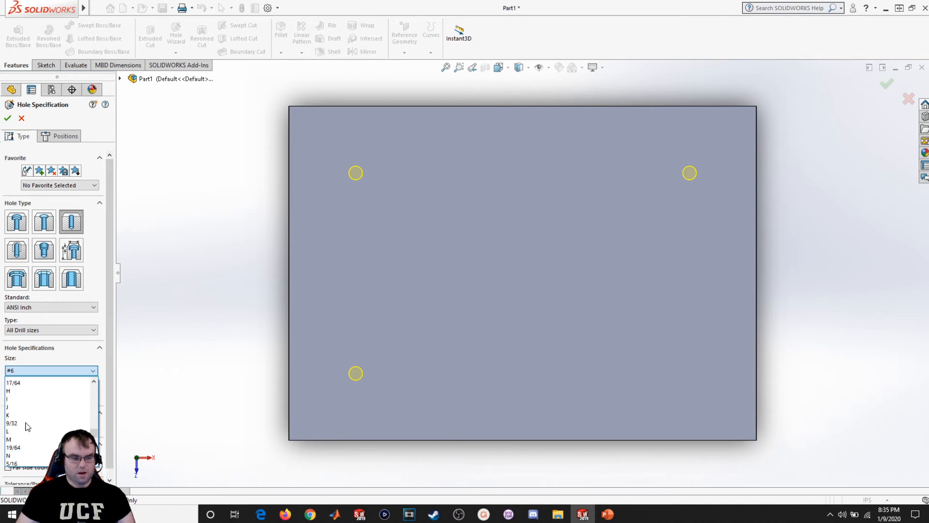
pyautogui.scroll(10, 26, 426)
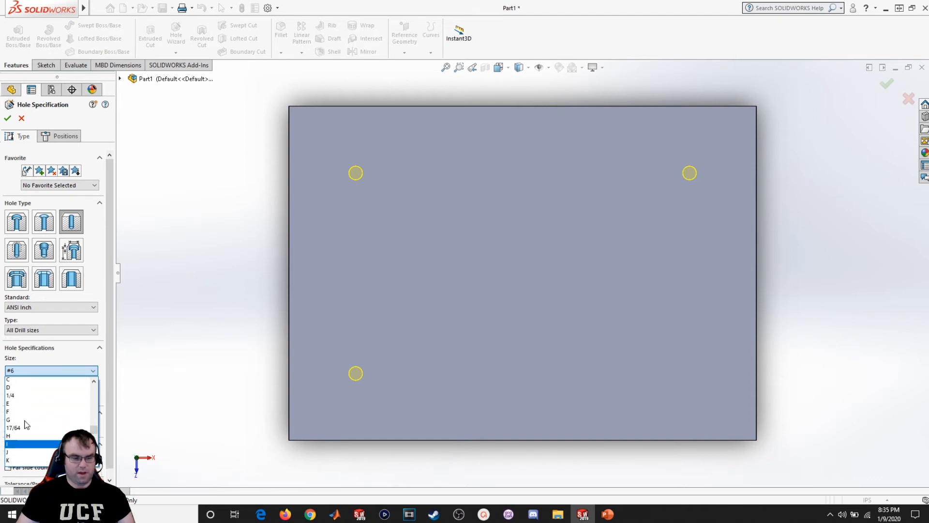
pyautogui.scroll(-5, 22, 426)
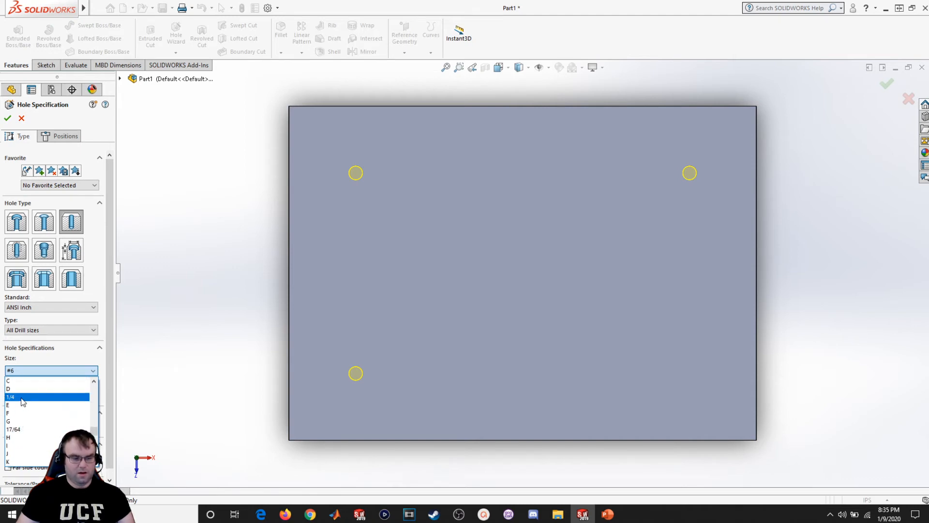
pyautogui.click(19, 406)
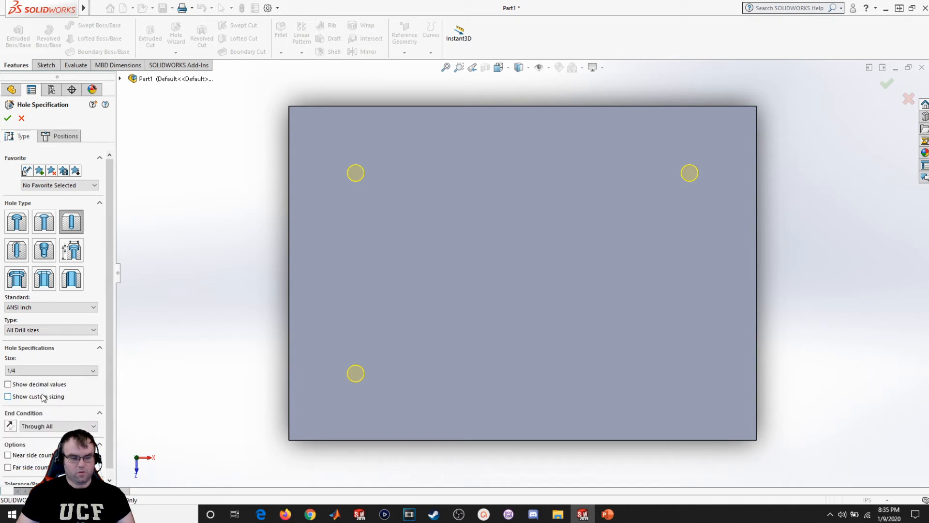
# Step: Show decimal values for the hole size, and switch custom sizing on and off again
pyautogui.click(14, 387)
pyautogui.click(39, 398)
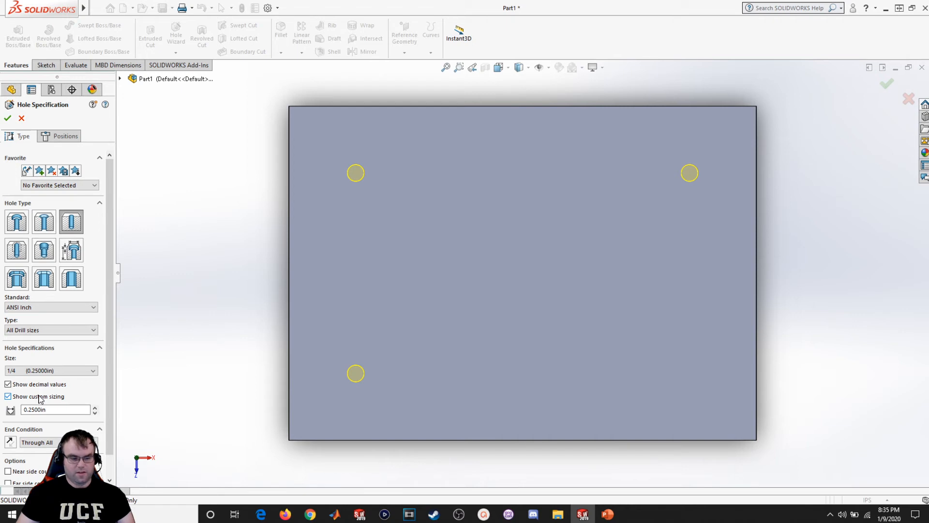
pyautogui.click(40, 397)
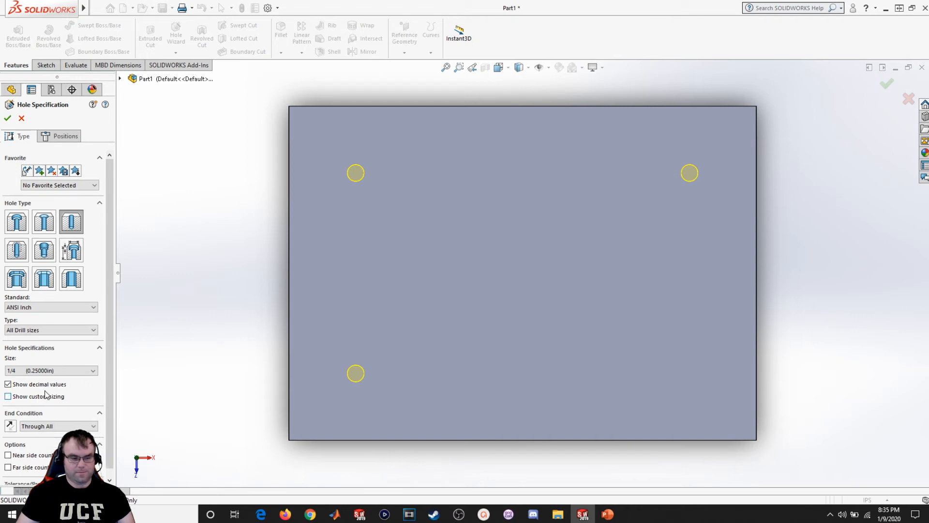
# Step: Try the Blind end condition for the holes and return it to Through All
pyautogui.click(56, 419)
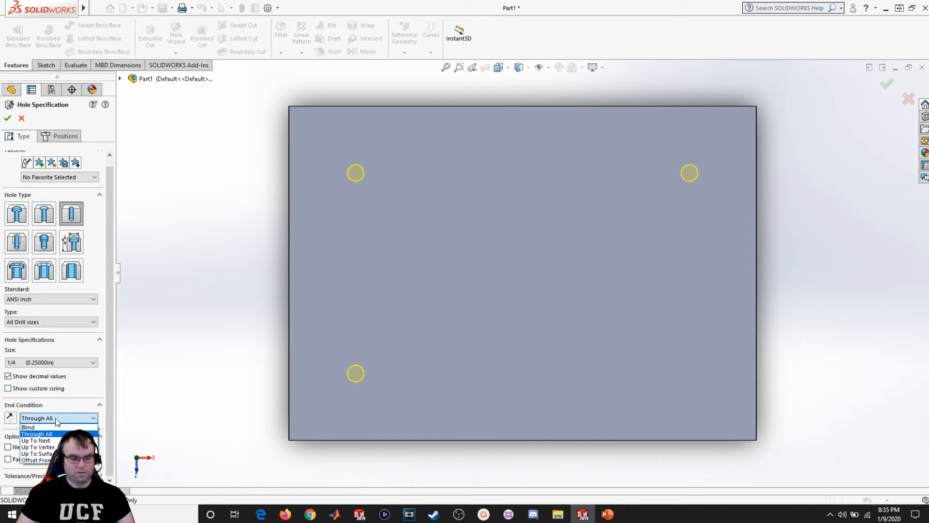
pyautogui.click(43, 427)
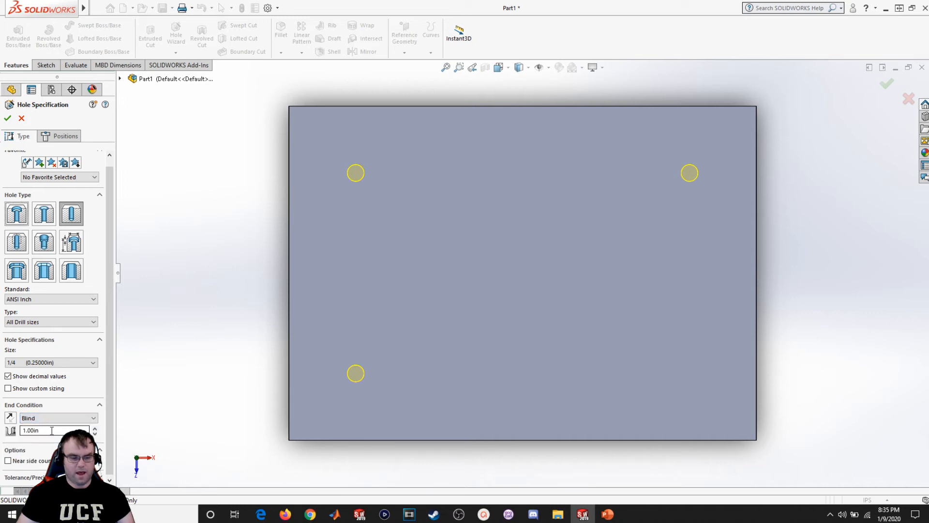
pyautogui.moveTo(42, 427); pyautogui.dragTo(25, 427)
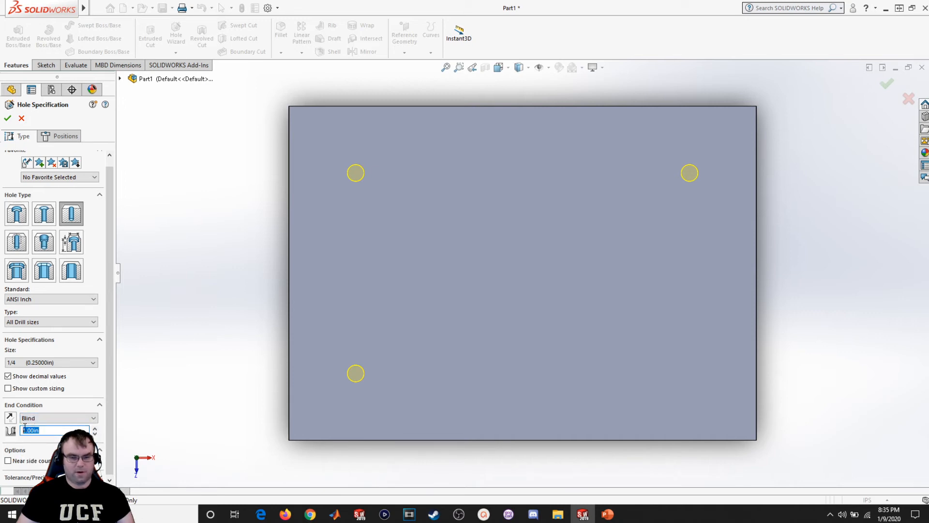
pyautogui.click(54, 417)
pyautogui.click(45, 426)
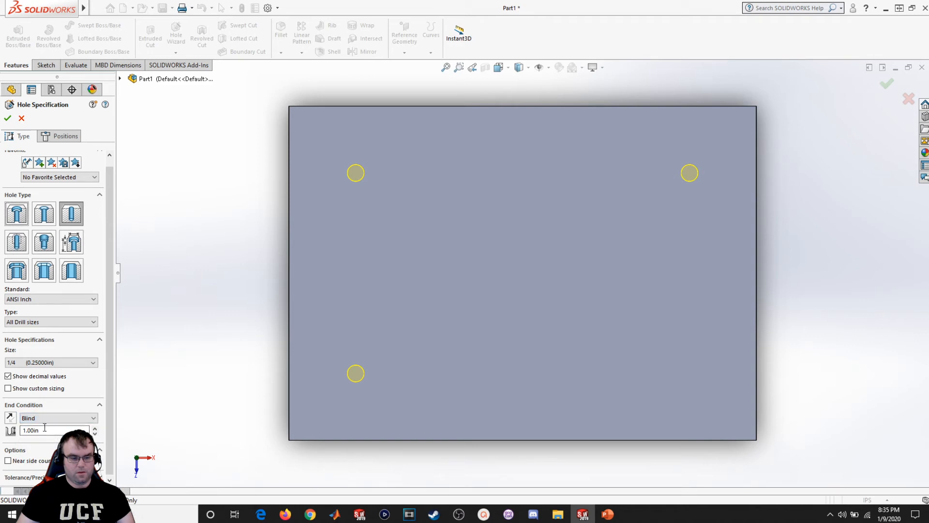
pyautogui.click(92, 418)
pyautogui.click(48, 435)
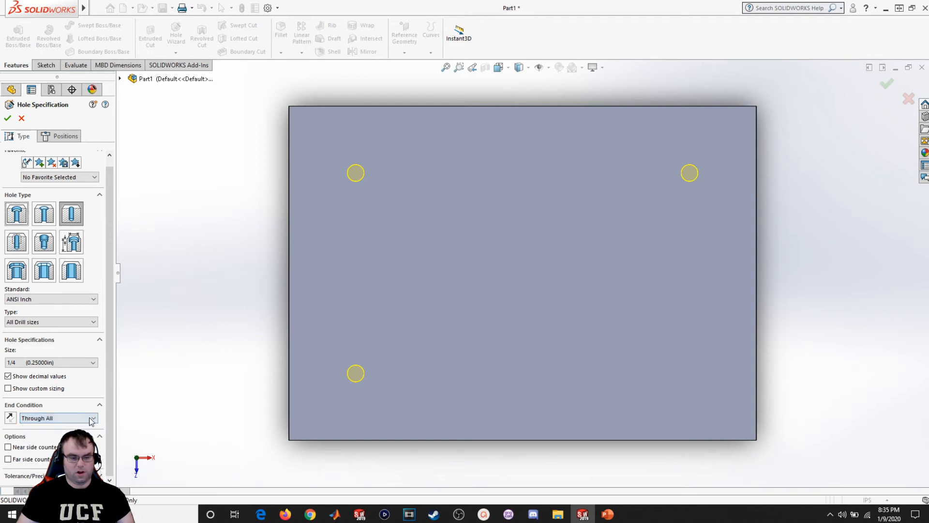
# Step: Preview a near side and a far side countersink on the holes, switching each one off again
pyautogui.click(9, 447)
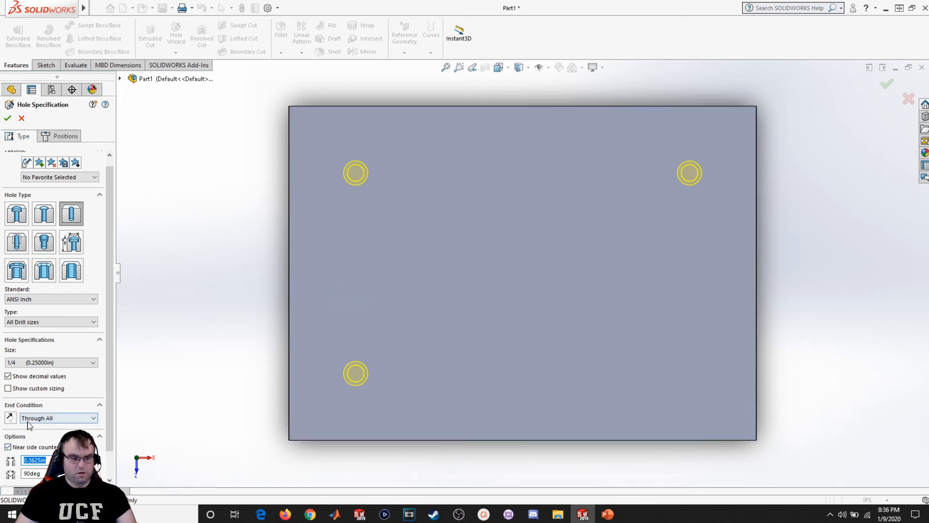
pyautogui.click(10, 444)
pyautogui.click(8, 446)
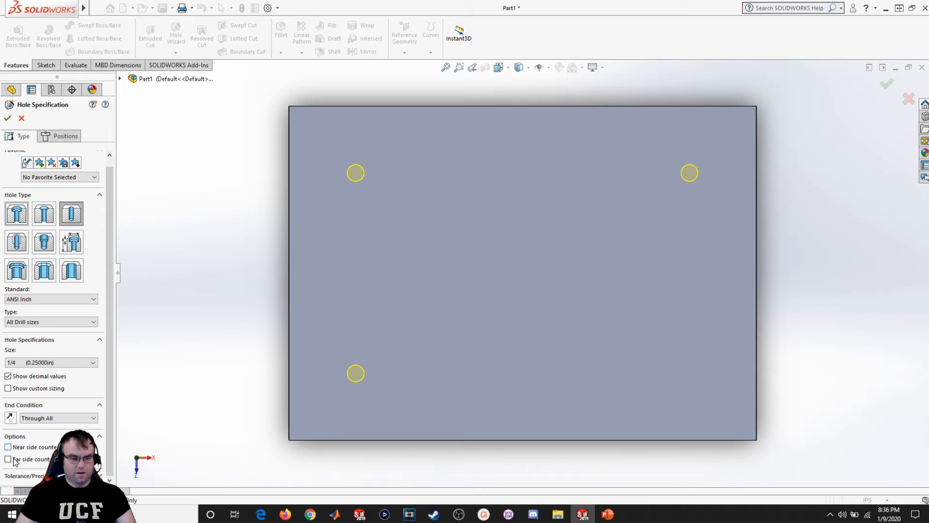
pyautogui.click(8, 459)
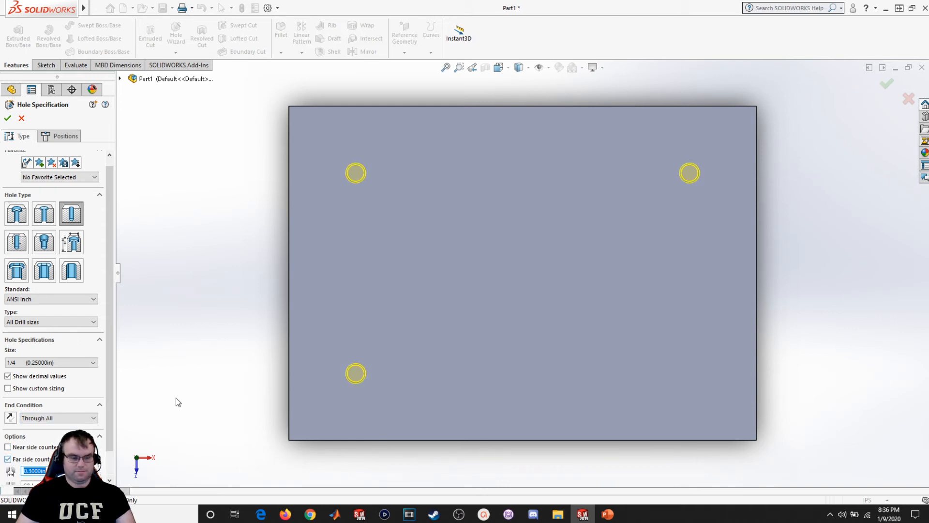
pyautogui.moveTo(235, 382)
pyautogui.mouseDown(button='middle')
pyautogui.moveTo(234, 324)
pyautogui.moveTo(232, 365)
pyautogui.mouseUp(button='middle')
pyautogui.scroll(1, 232, 365)
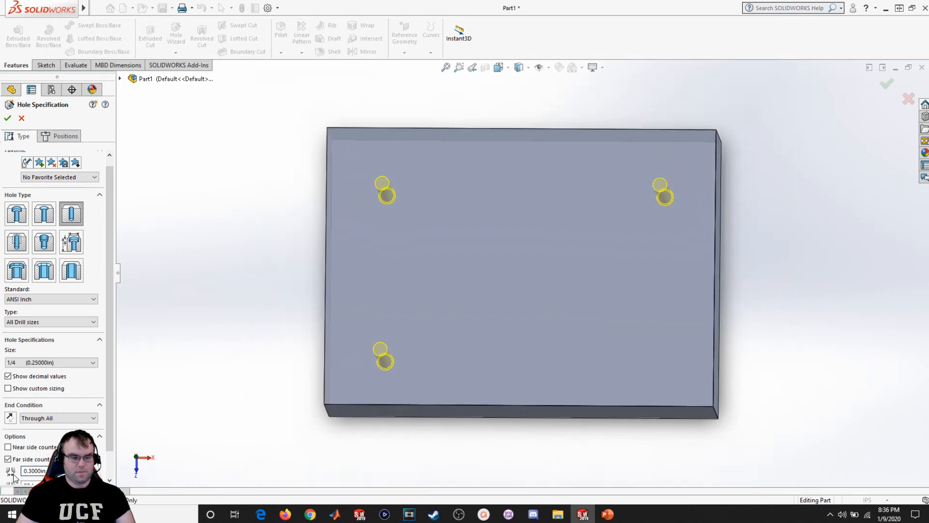
pyautogui.click(11, 461)
pyautogui.moveTo(230, 205); pyautogui.dragTo(228, 226, button='middle')
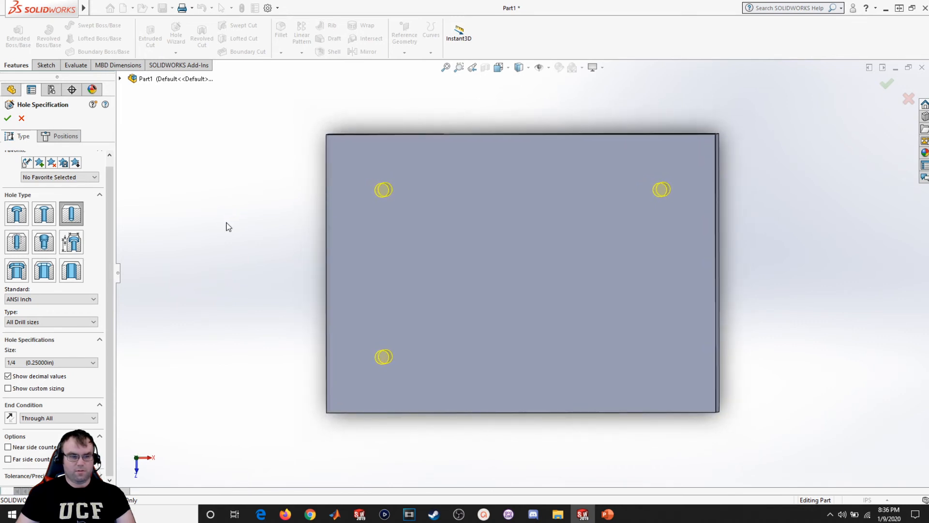
# Step: Change the holes to counterbores of type Hex Bolt, keeping size 1/4
pyautogui.click(20, 219)
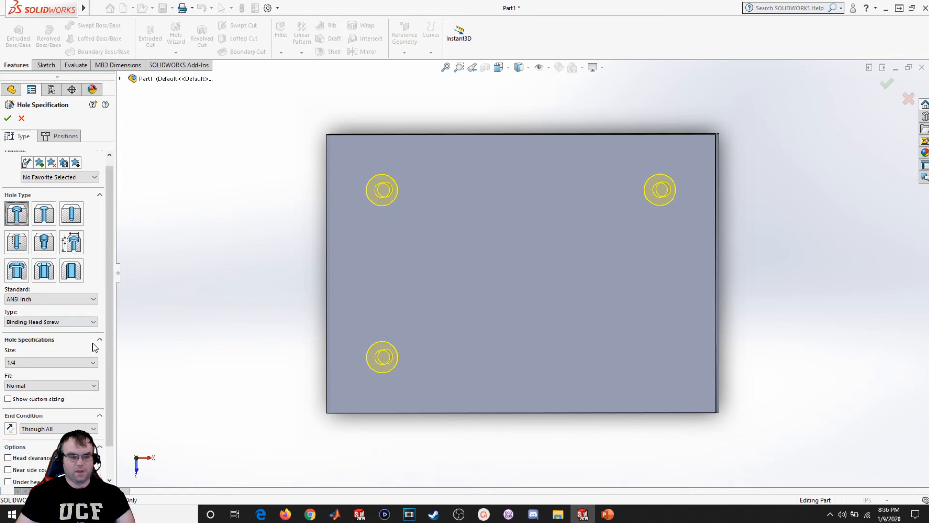
pyautogui.scroll(1, 84, 237)
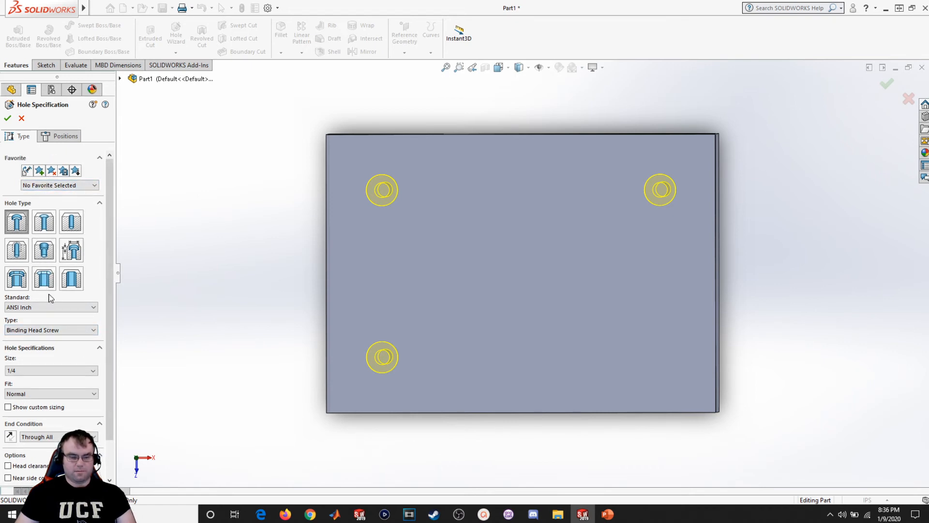
pyautogui.click(47, 330)
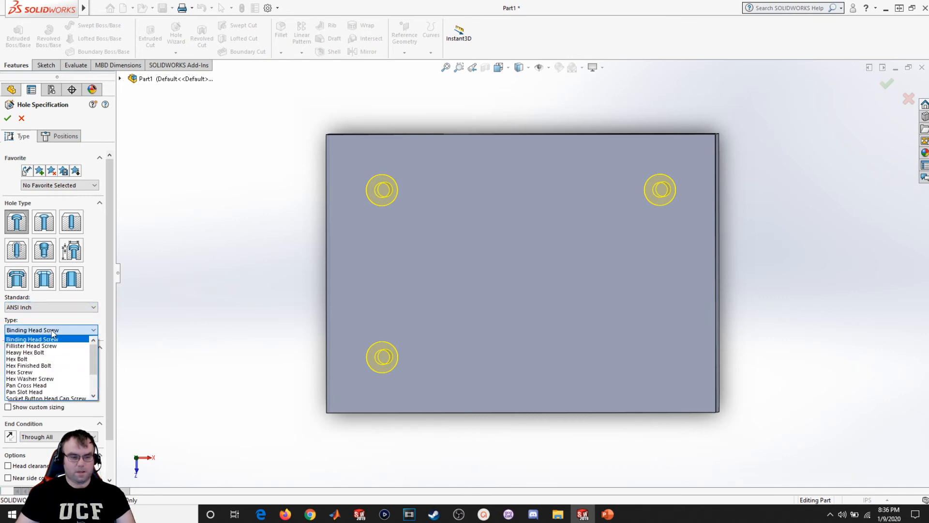
pyautogui.click(33, 359)
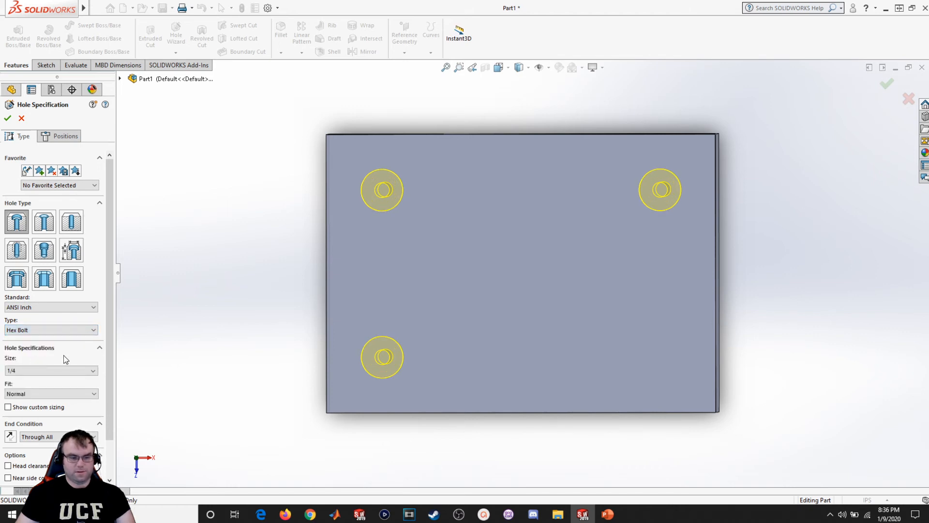
pyautogui.click(25, 372)
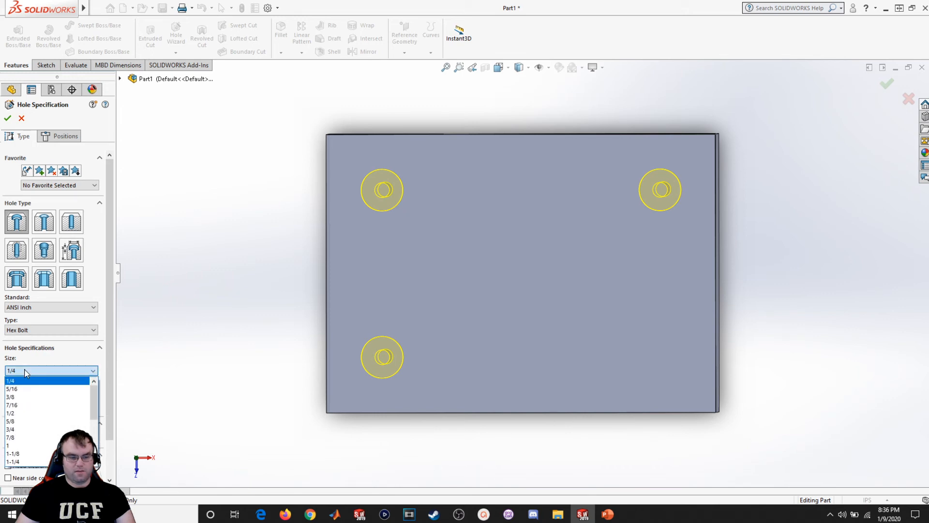
pyautogui.click(25, 374)
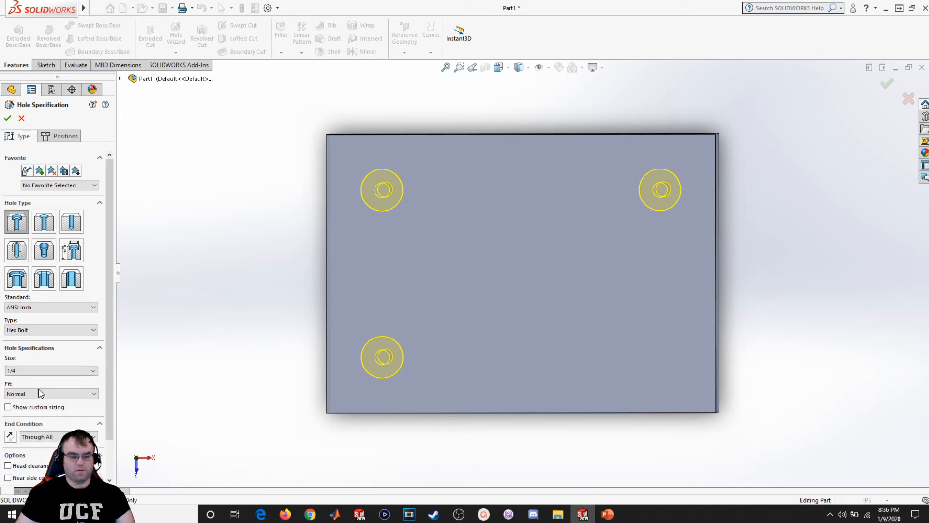
# Step: Try the Close and Loose fits for the hex bolt holes and return the fit to Normal
pyautogui.click(41, 393)
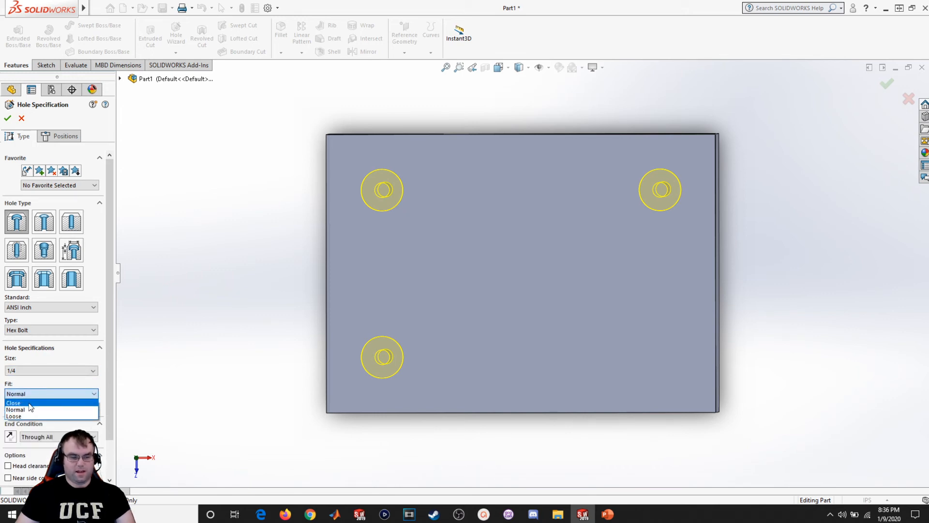
pyautogui.click(32, 403)
pyautogui.click(32, 397)
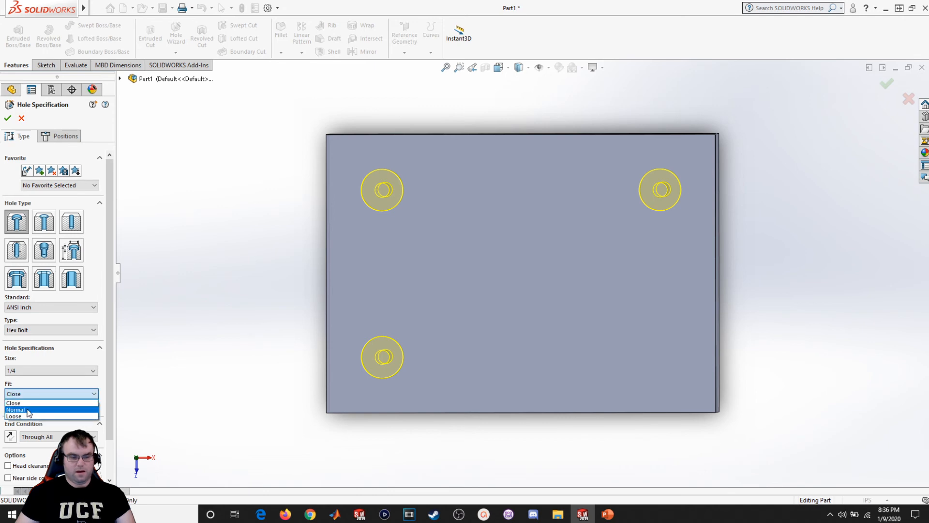
pyautogui.click(35, 409)
pyautogui.click(37, 393)
pyautogui.click(30, 414)
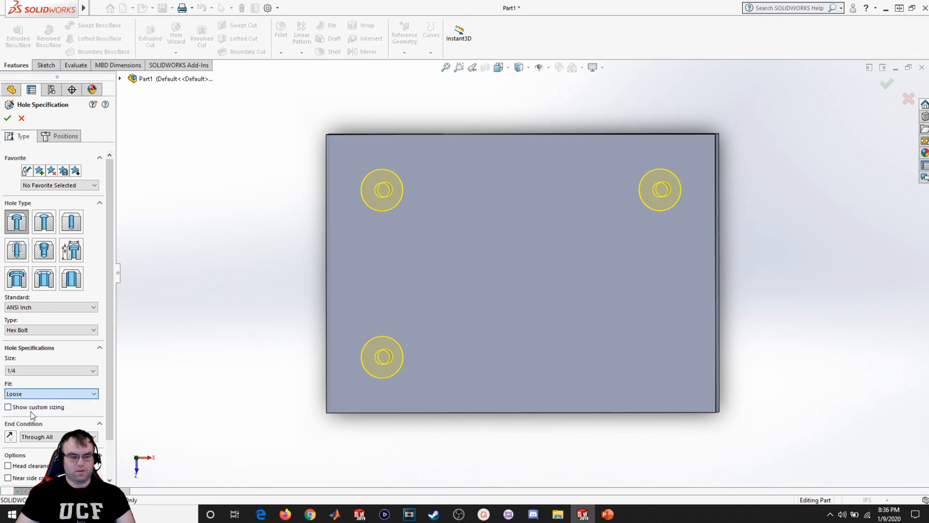
pyautogui.click(41, 394)
pyautogui.click(42, 410)
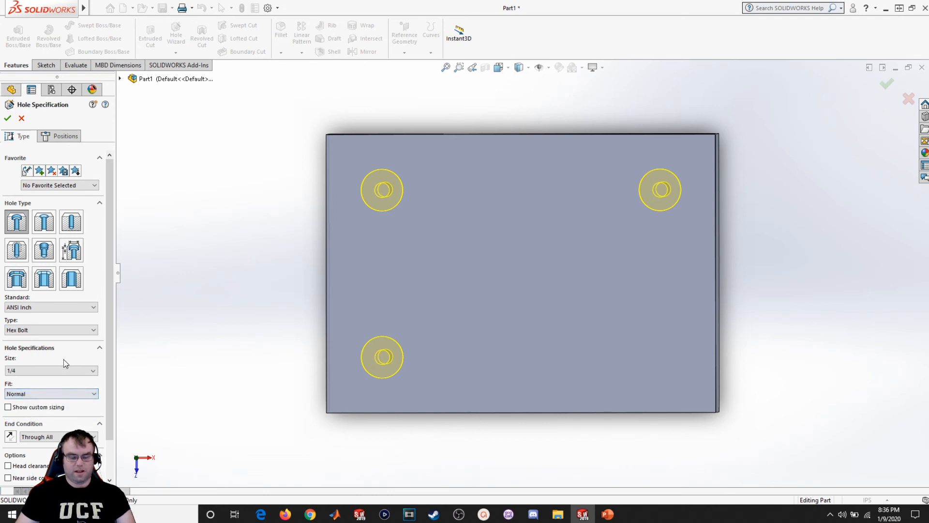
# Step: Enable head clearance for the three counterbored hex bolt holes
pyautogui.moveTo(258, 263); pyautogui.dragTo(253, 199, button='middle')
pyautogui.scroll(-2, 12, 454)
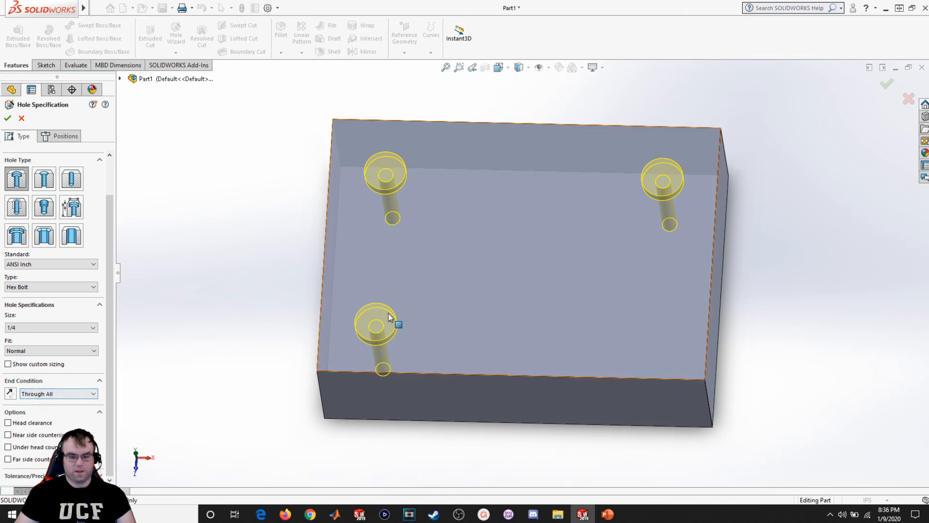
pyautogui.click(16, 423)
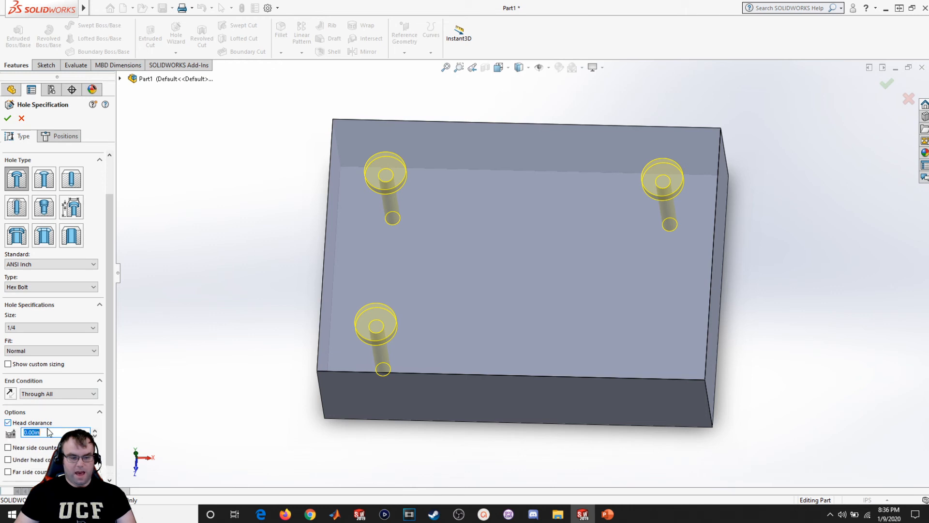
# Step: Set the head clearance of the hex bolt counterbores to 0.7 in
pyautogui.write('0.7')
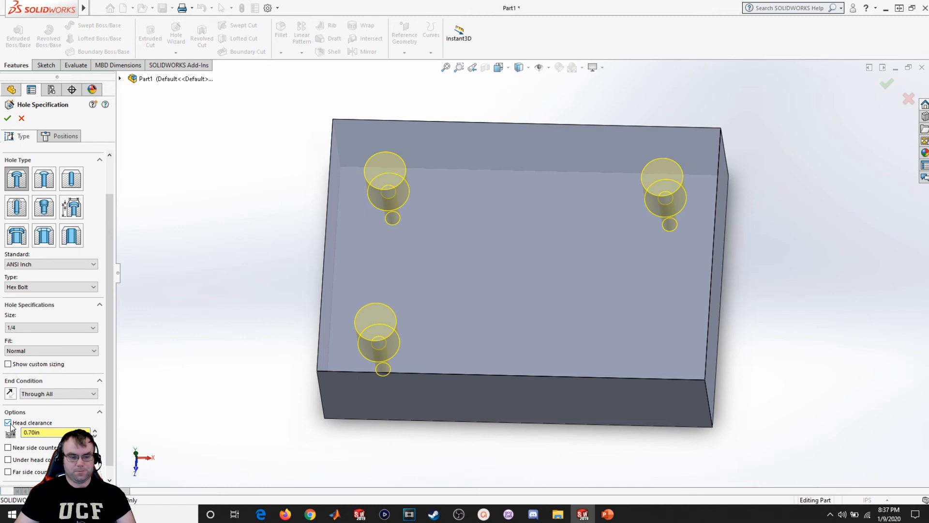
# Step: Change the holes to countersinks of type Flat Head Screw (82), with head clearance off and a Blind end condition
pyautogui.click(46, 181)
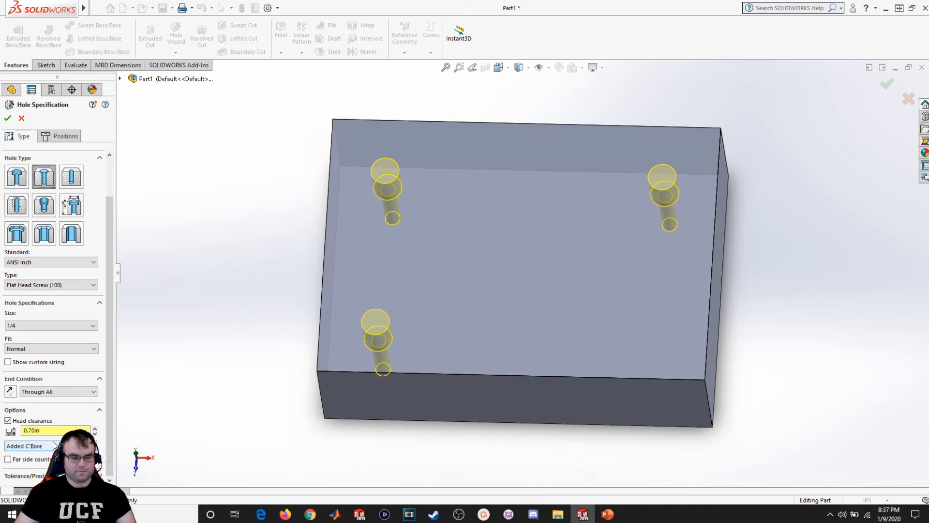
pyautogui.click(9, 421)
pyautogui.scroll(1, 24, 419)
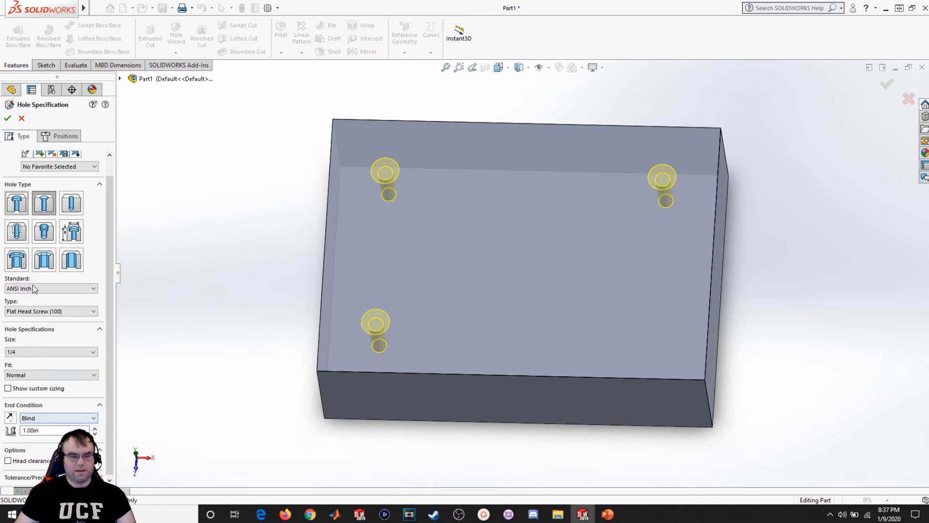
pyautogui.scroll(1, 34, 289)
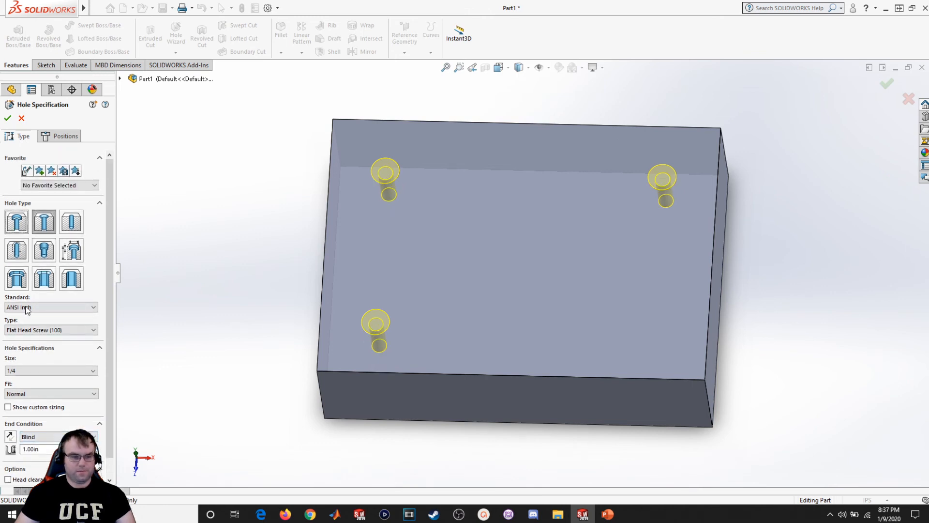
pyautogui.click(56, 330)
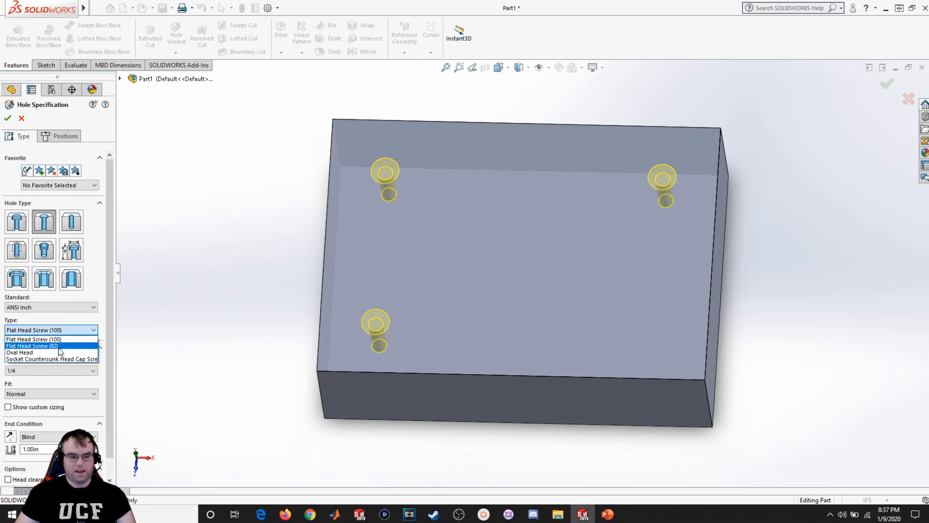
pyautogui.click(58, 346)
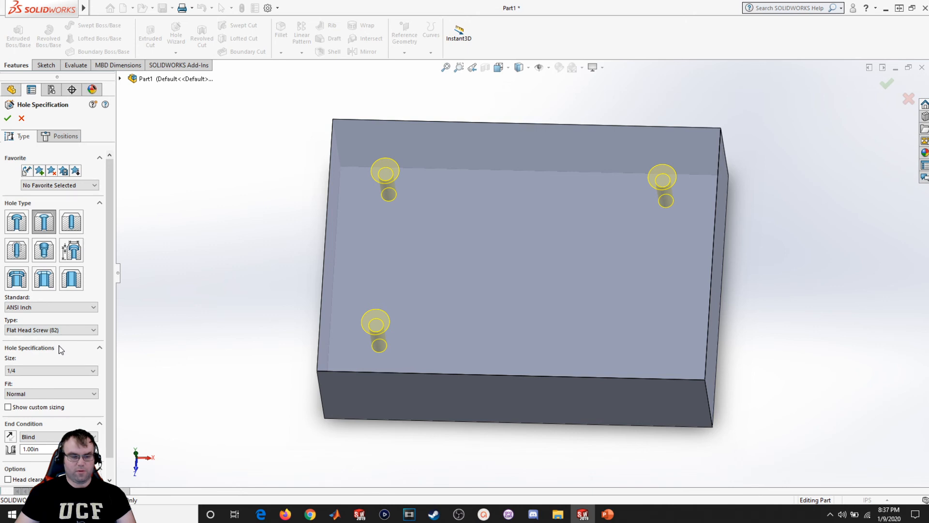
# Step: Keep size 1/4 and the Normal fit for the countersunk holes, and set their end condition to Through All
pyautogui.click(38, 371)
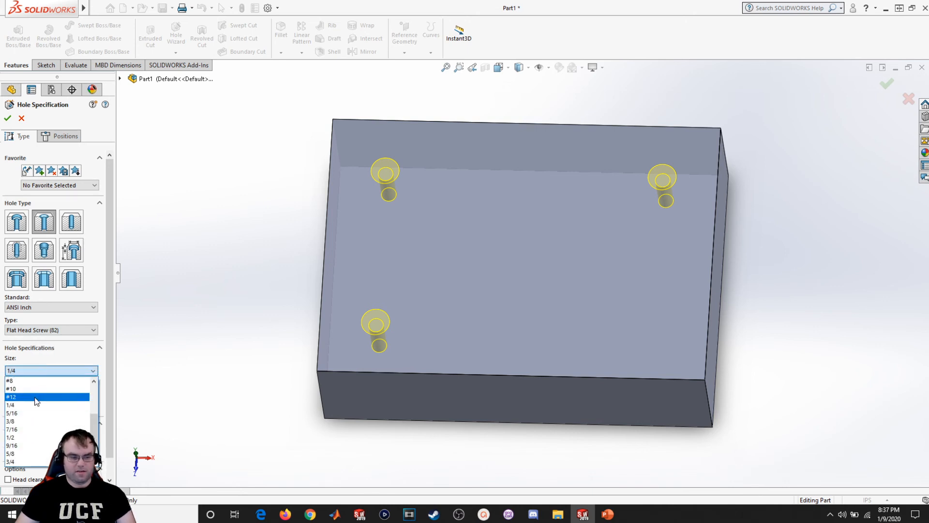
pyautogui.click(59, 377)
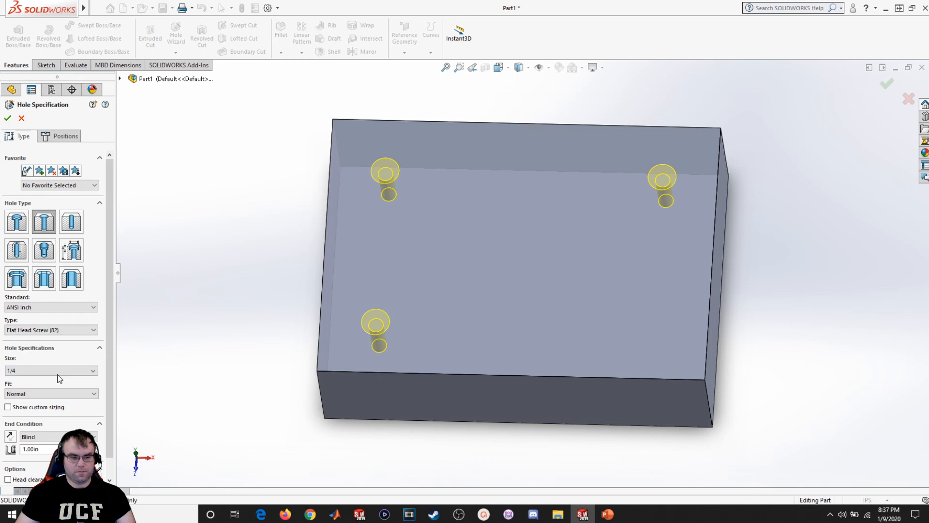
pyautogui.click(26, 393)
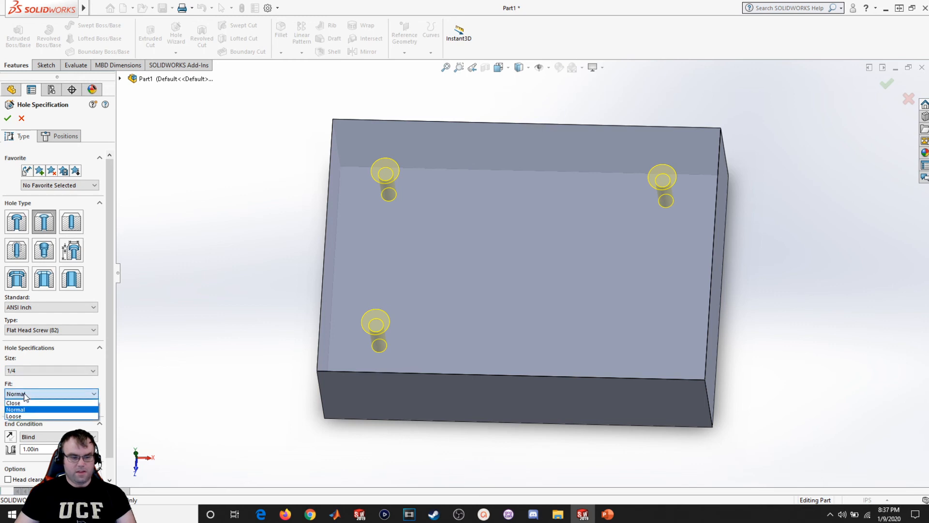
pyautogui.click(64, 391)
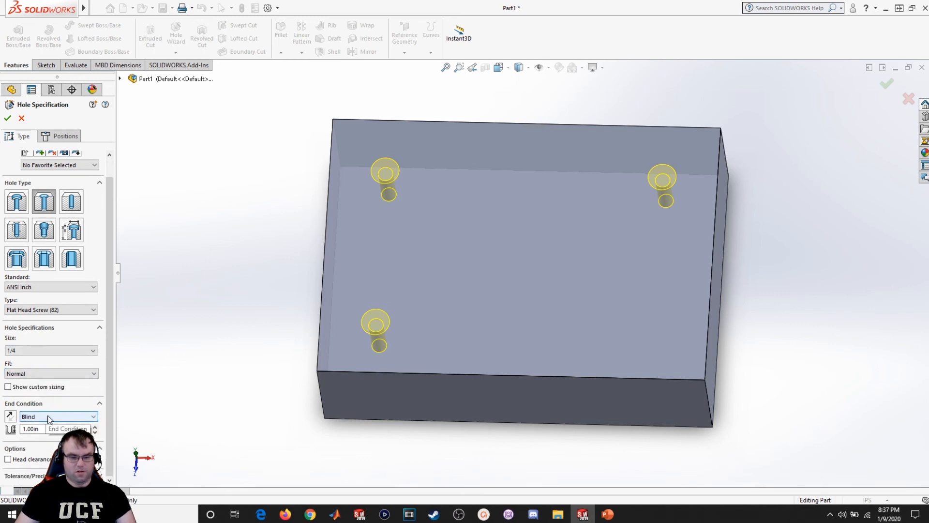
pyautogui.click(49, 417)
pyautogui.click(40, 432)
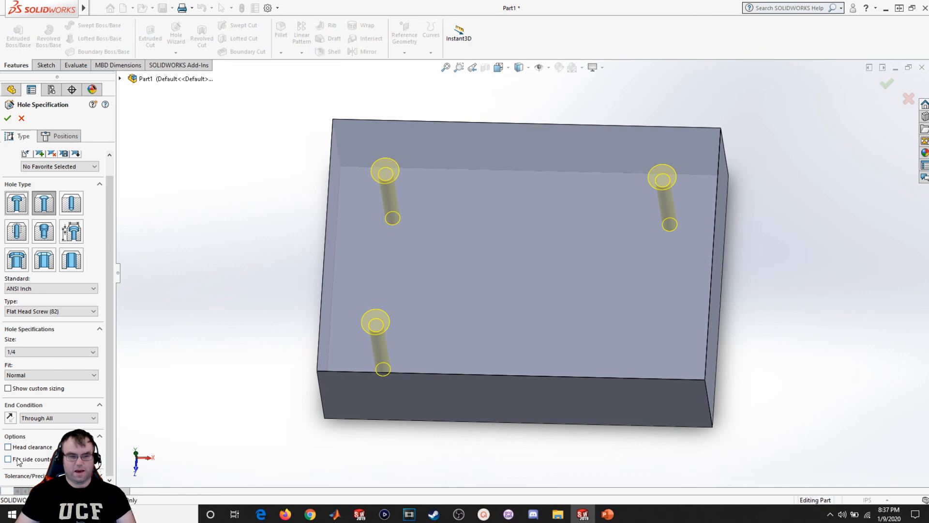
# Step: Change the holes to straight taps, keeping the ANSI Inch standard and the Bottoming Tapped Hole type
pyautogui.click(16, 232)
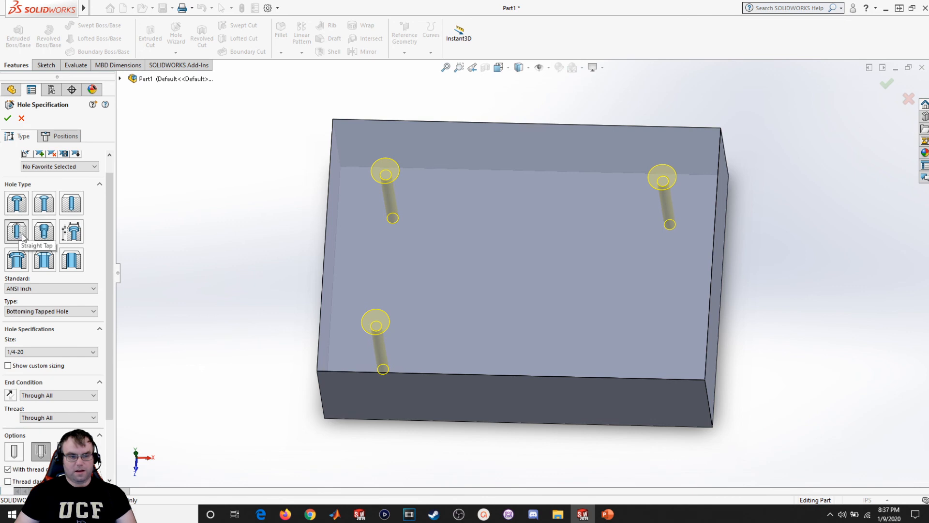
pyautogui.click(48, 289)
pyautogui.click(47, 289)
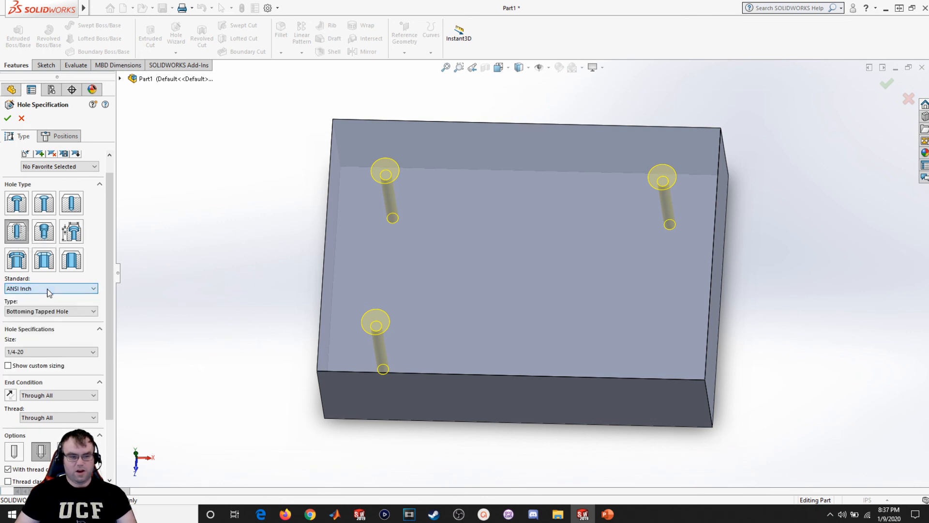
pyautogui.click(44, 311)
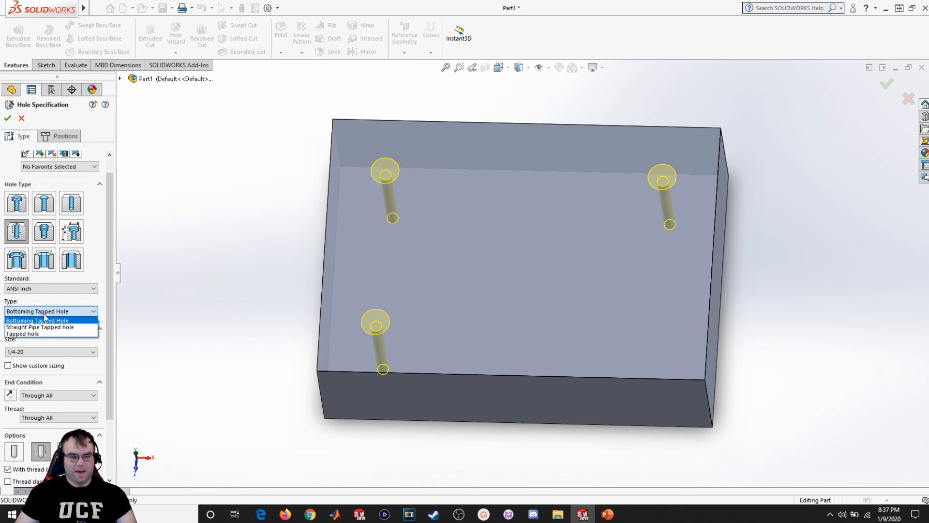
pyautogui.click(45, 320)
pyautogui.click(45, 311)
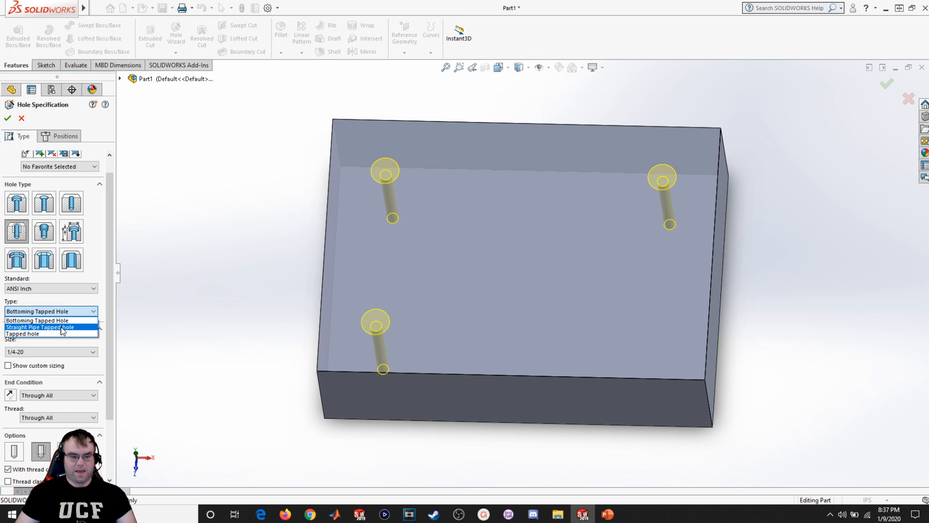
pyautogui.click(109, 337)
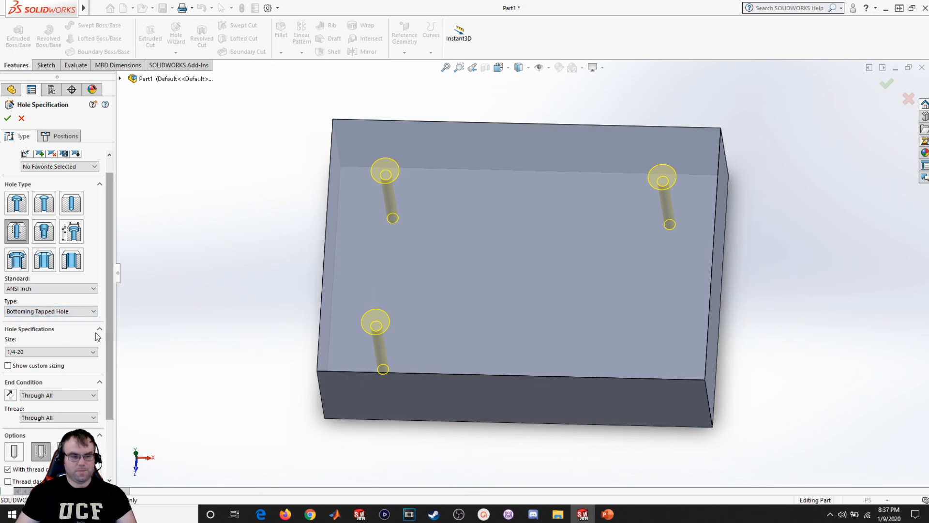
# Step: Set the tapped hole size to 3/8-24 and keep the Through All end condition
pyautogui.click(37, 356)
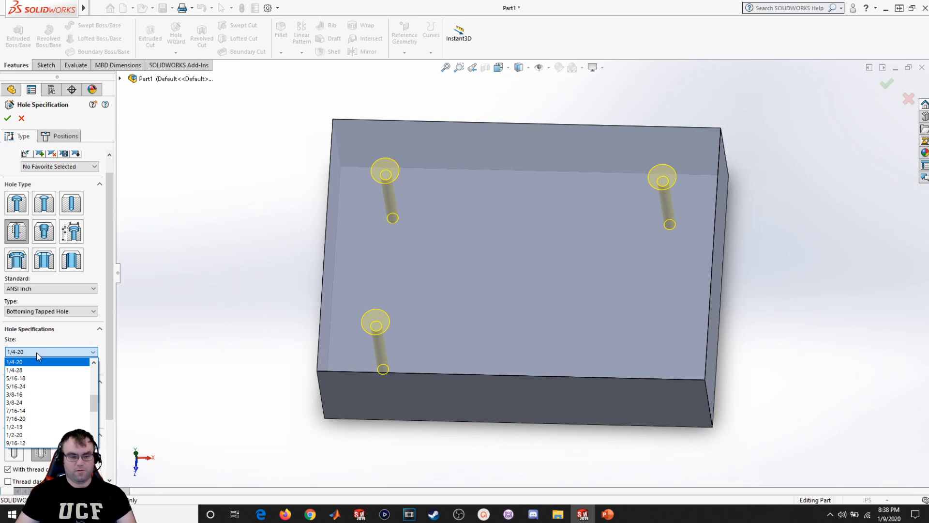
pyautogui.click(33, 403)
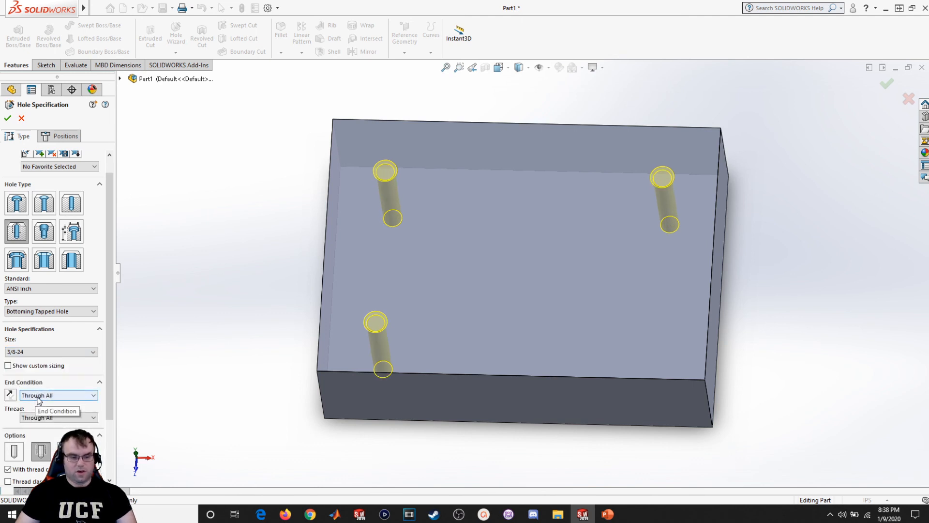
pyautogui.click(50, 399)
pyautogui.click(50, 401)
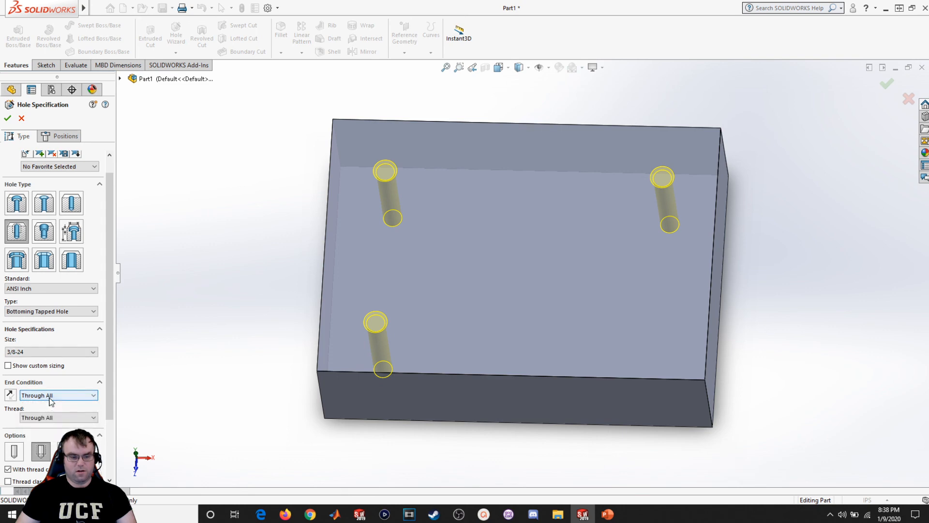
# Step: Set the thread depth of the tapped holes to Blind (2 * DIA) and look over the tap options
pyautogui.click(42, 418)
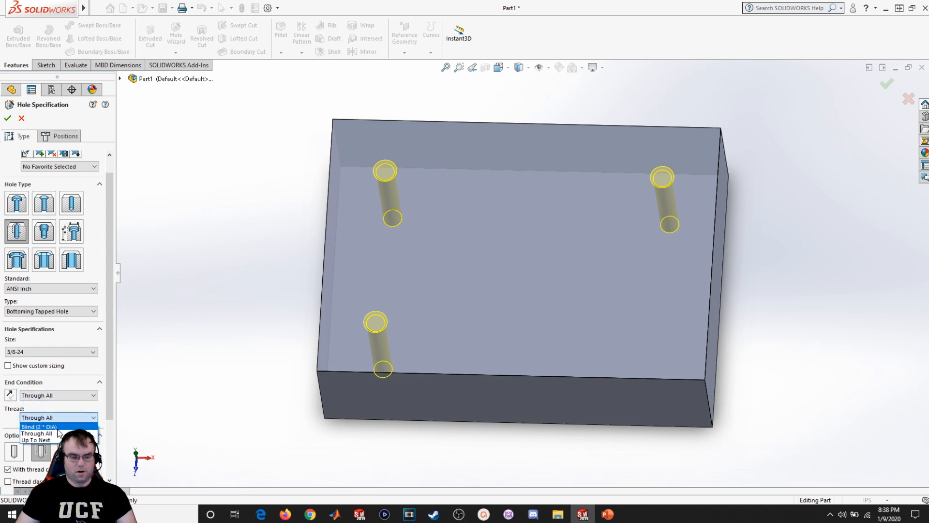
pyautogui.click(57, 427)
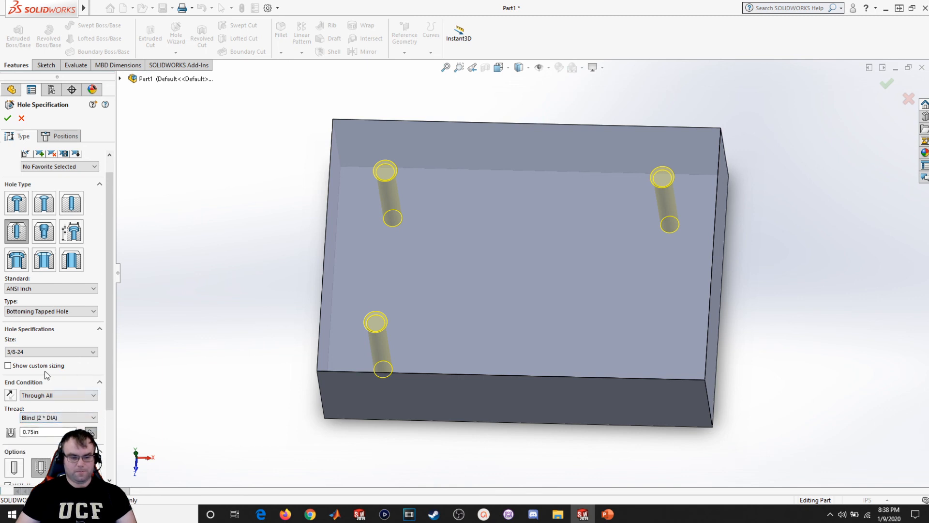
pyautogui.scroll(-3, 61, 409)
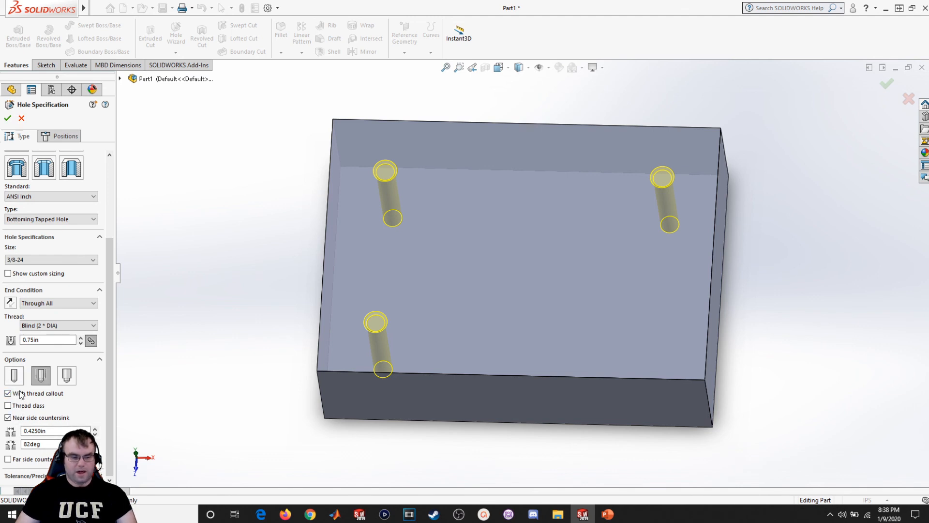
pyautogui.scroll(3, 48, 367)
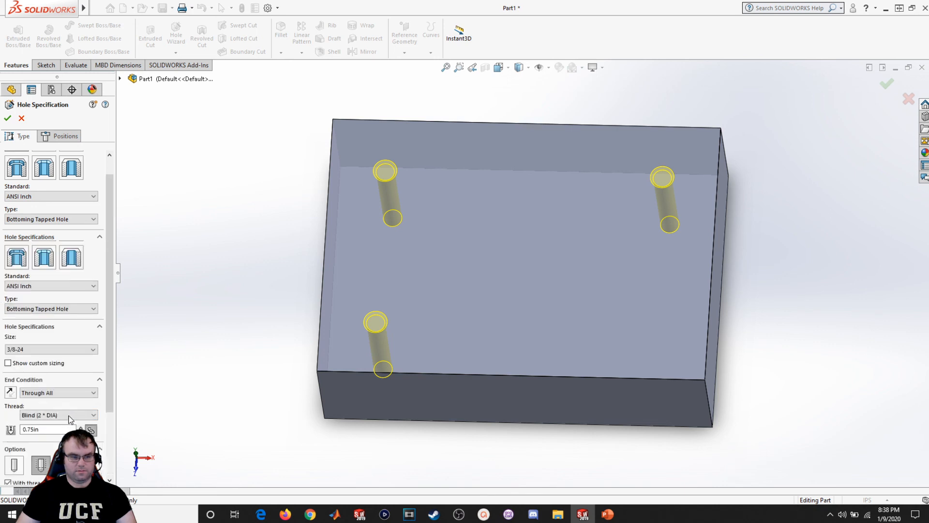